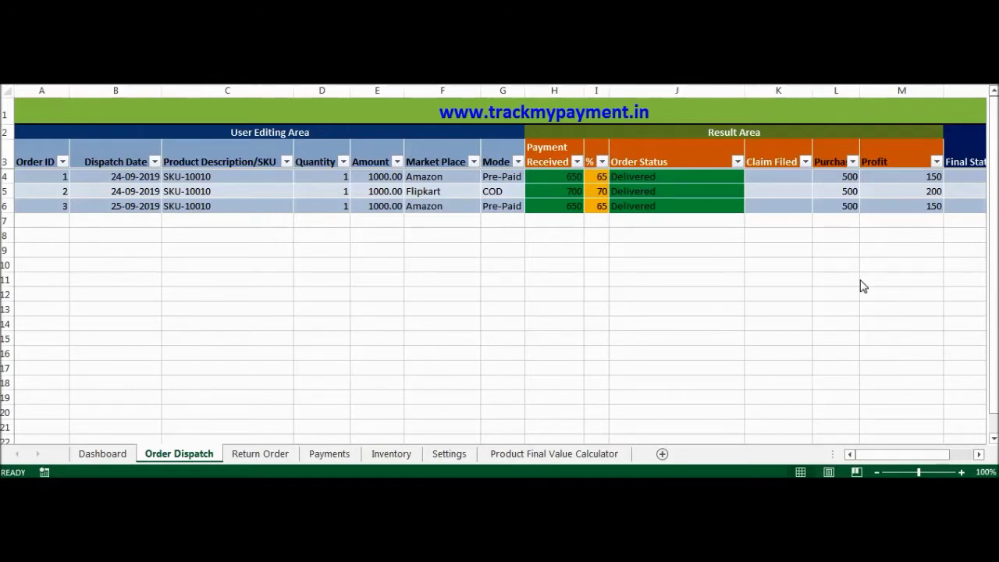
Step: Review the three dispatched orders' payments and profit, then compare them with the Dashboard's totals by market place
left_click(3, 176)
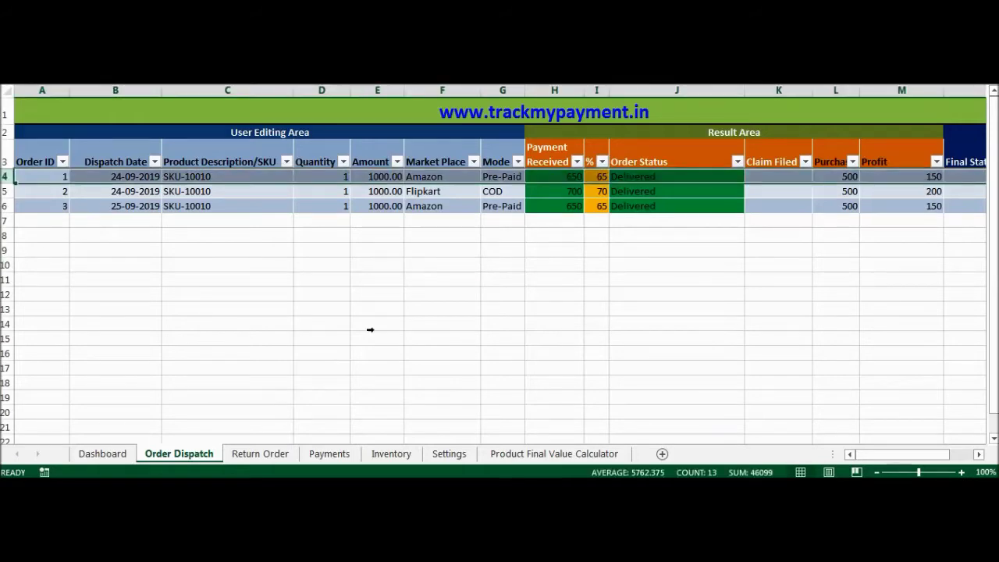
left_click(466, 341)
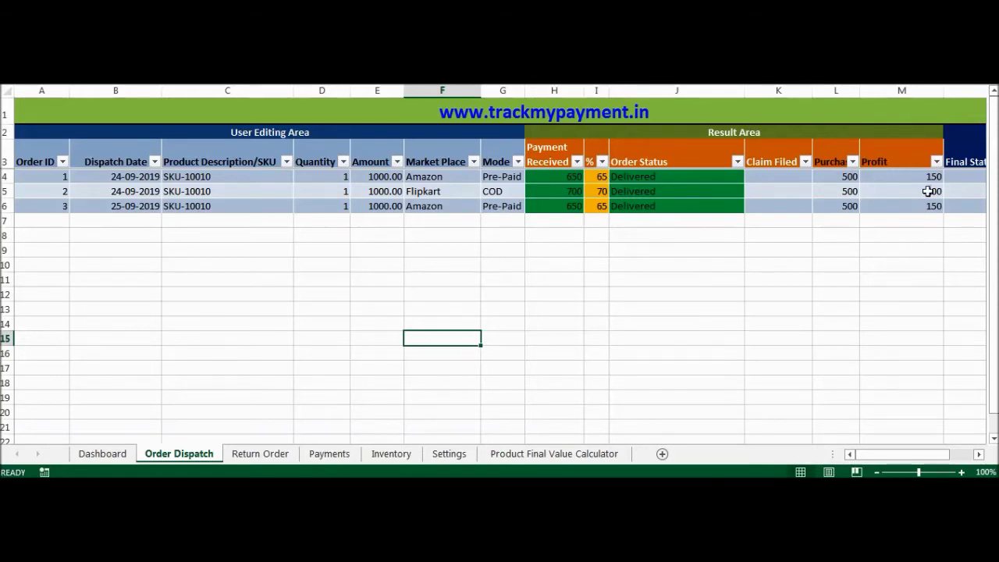
left_click(116, 455)
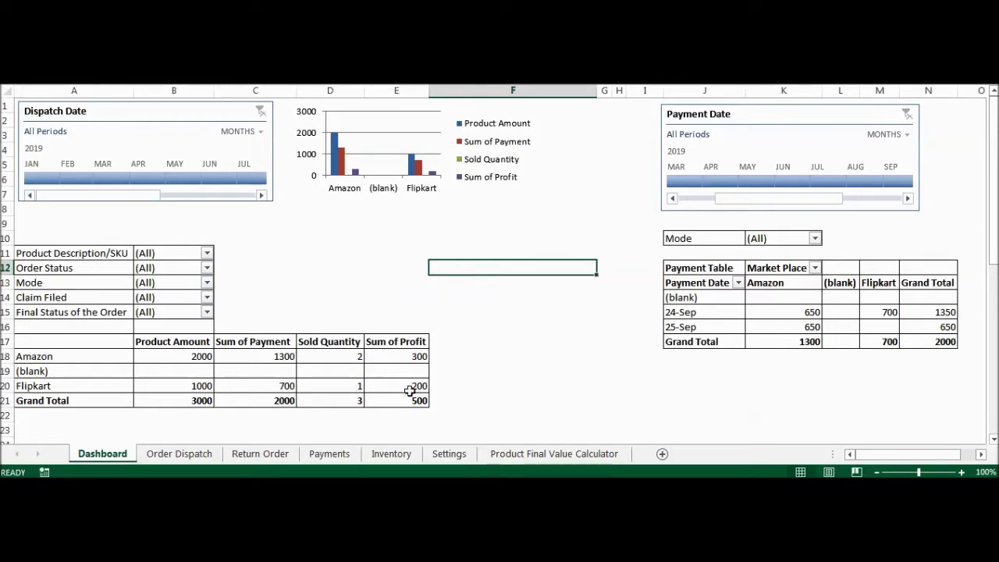
mouse_move(416, 390)
left_click(198, 457)
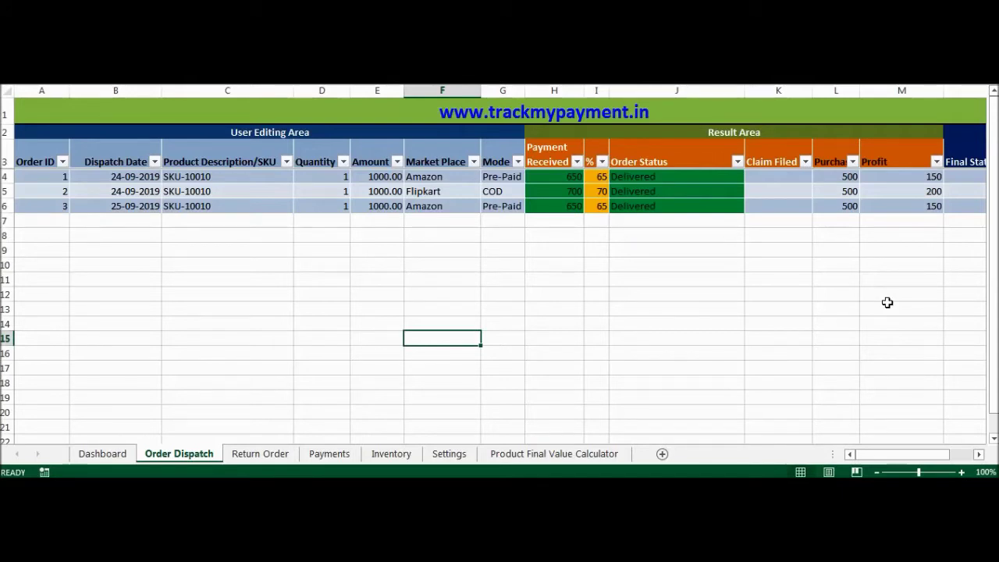
Step: Add a row to the Payments sheet below the existing entries, using the first order's ID
left_click(248, 457)
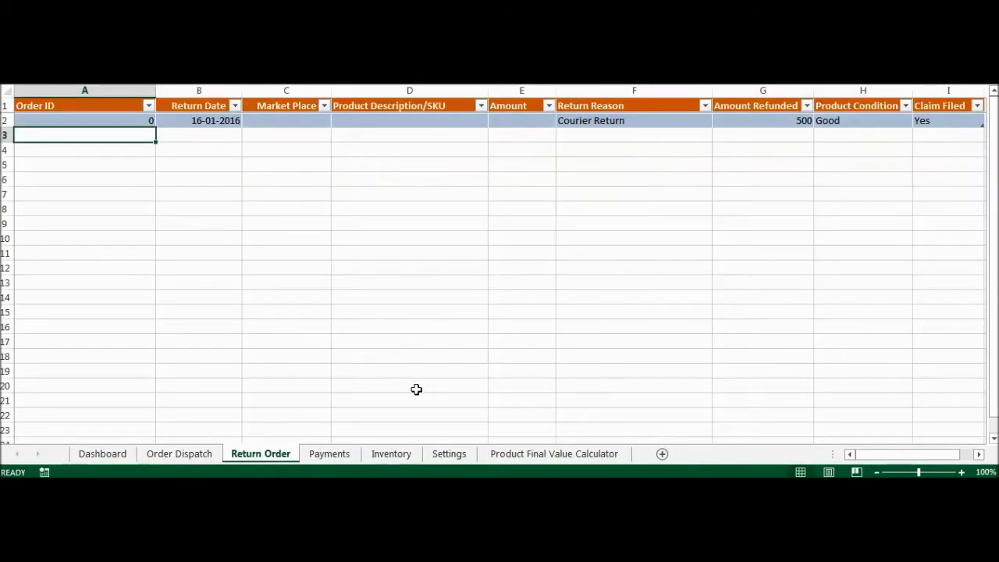
left_click(341, 450)
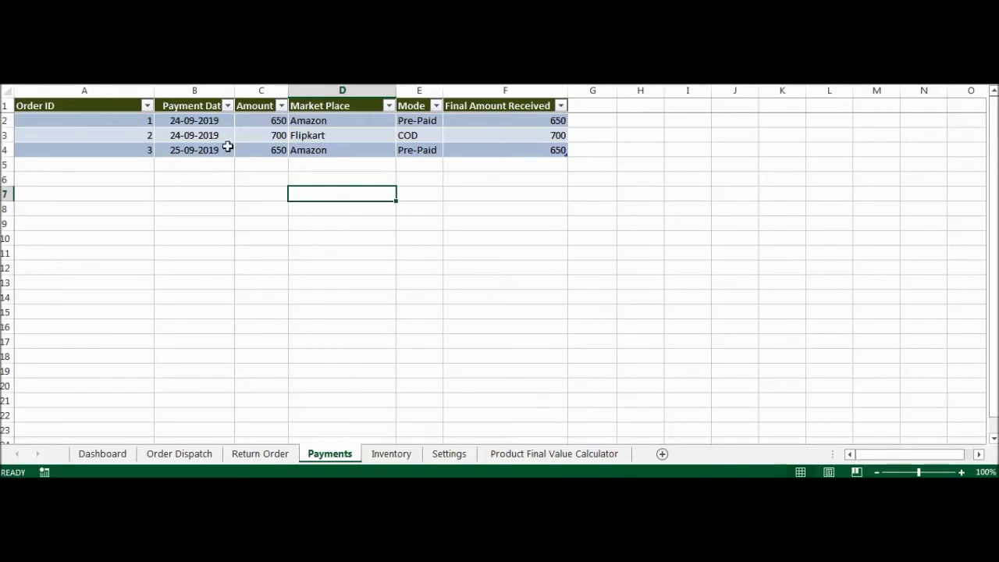
left_click(144, 167)
type("1")
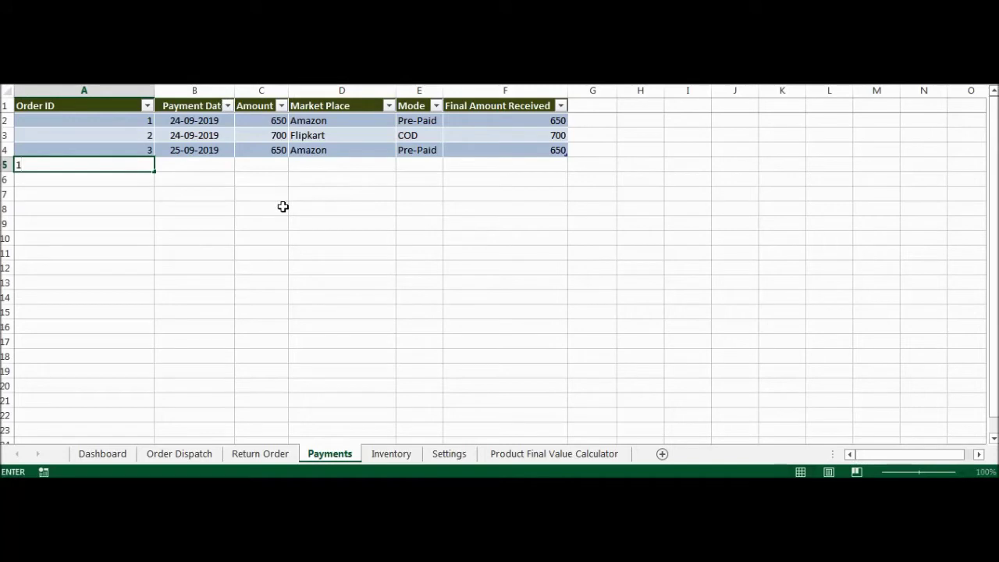
left_click(283, 206)
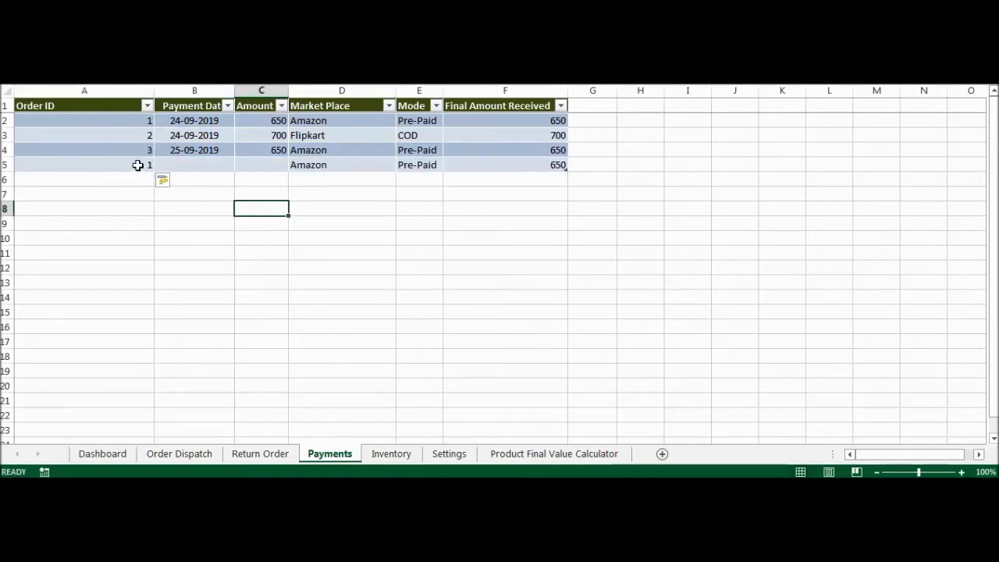
Step: Set the new payment row's date to 26-09-2019 and its amount to -650
left_click(213, 149)
left_click_drag(234, 157, 235, 173)
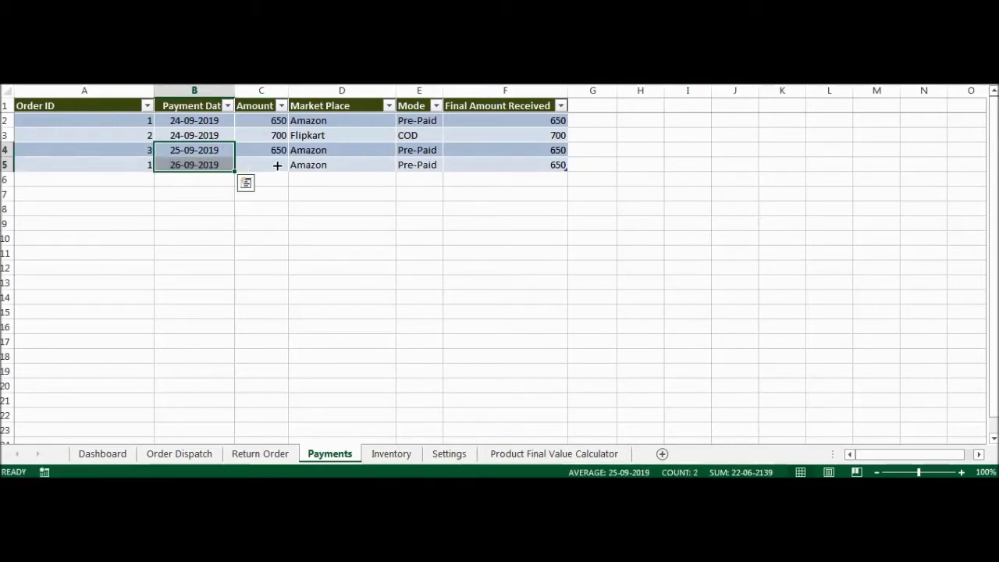
left_click(277, 166)
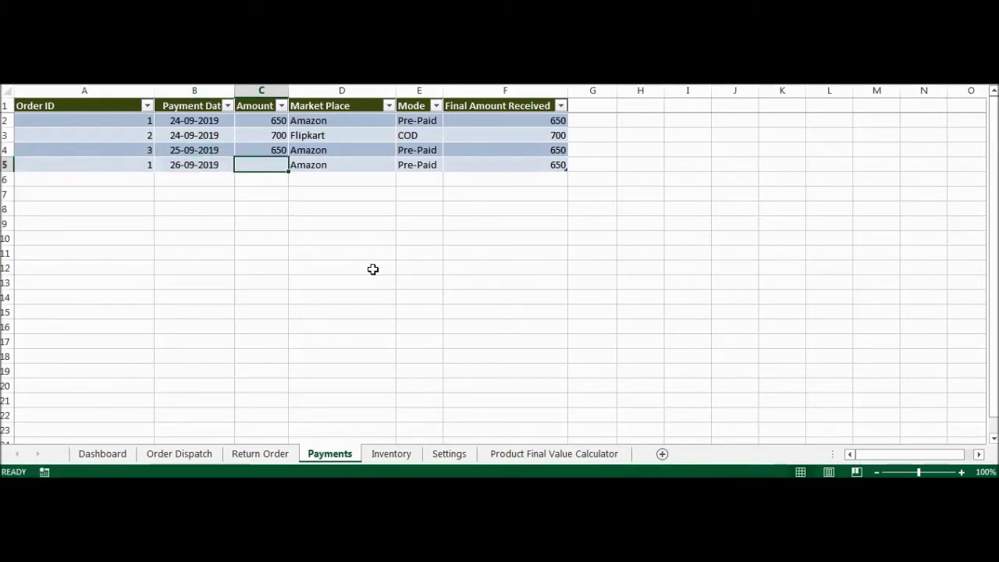
type("=")
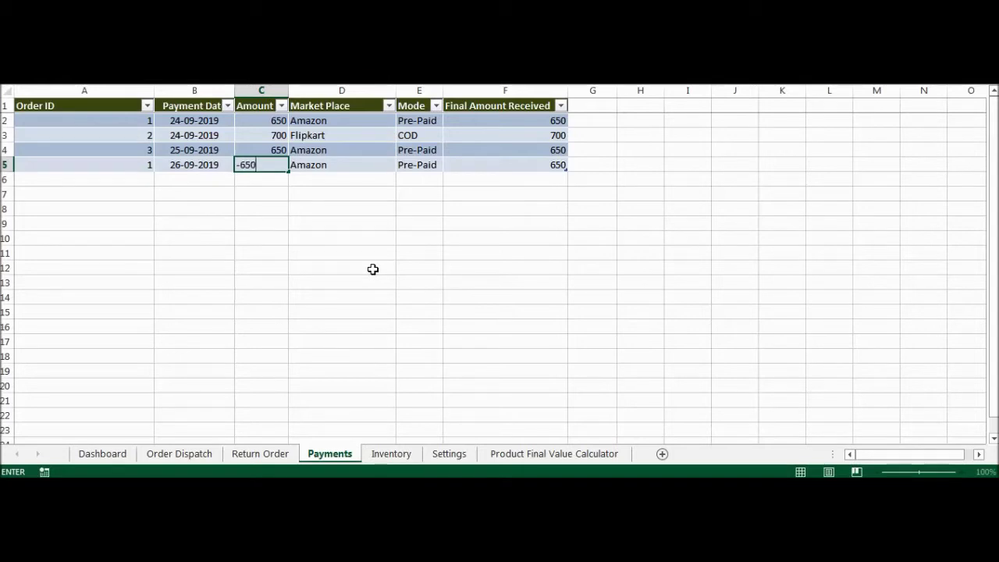
type("650")
key("Return")
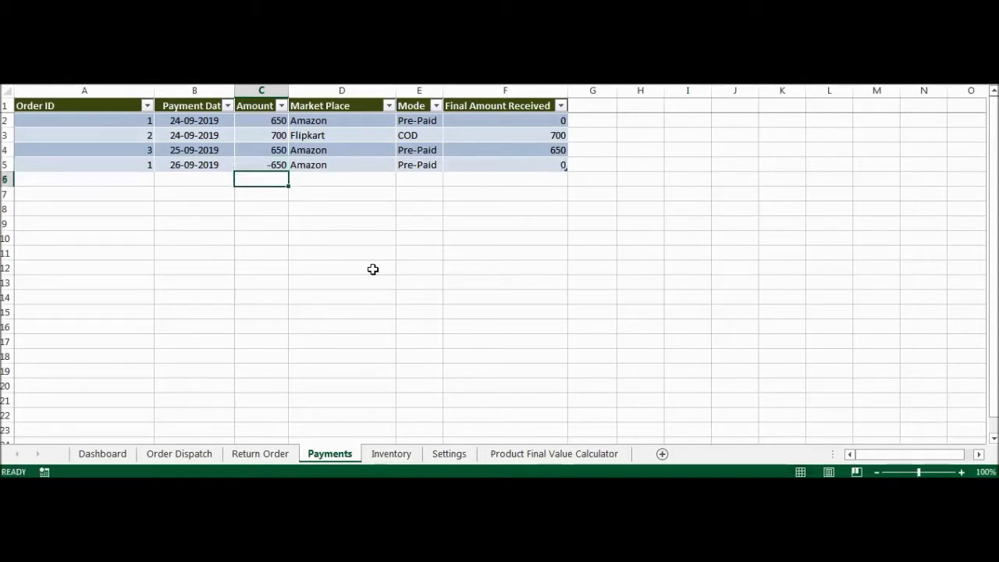
Step: Check the first order's profit in Order Dispatch and enter its order ID in the first Return Order row
left_click(199, 456)
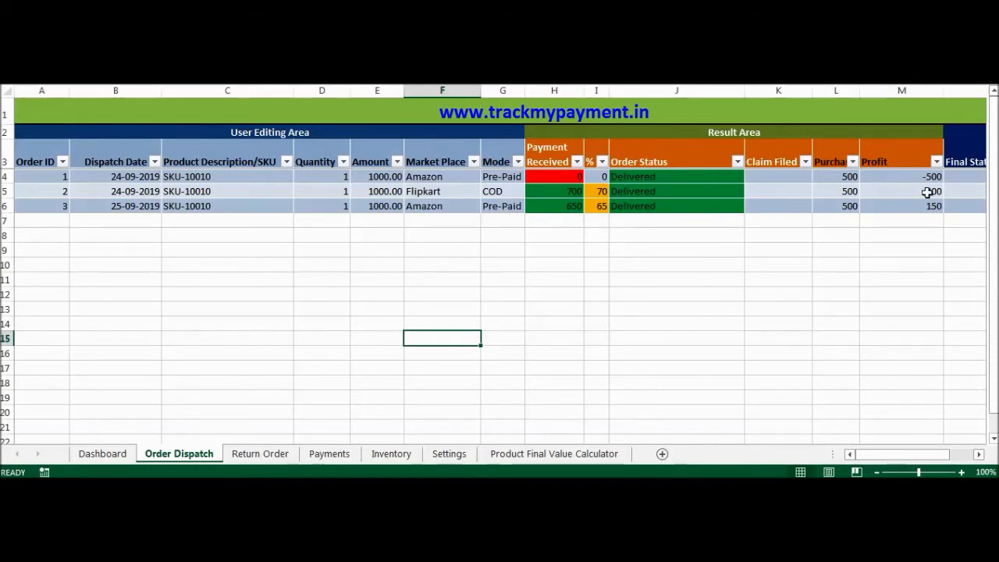
left_click(284, 453)
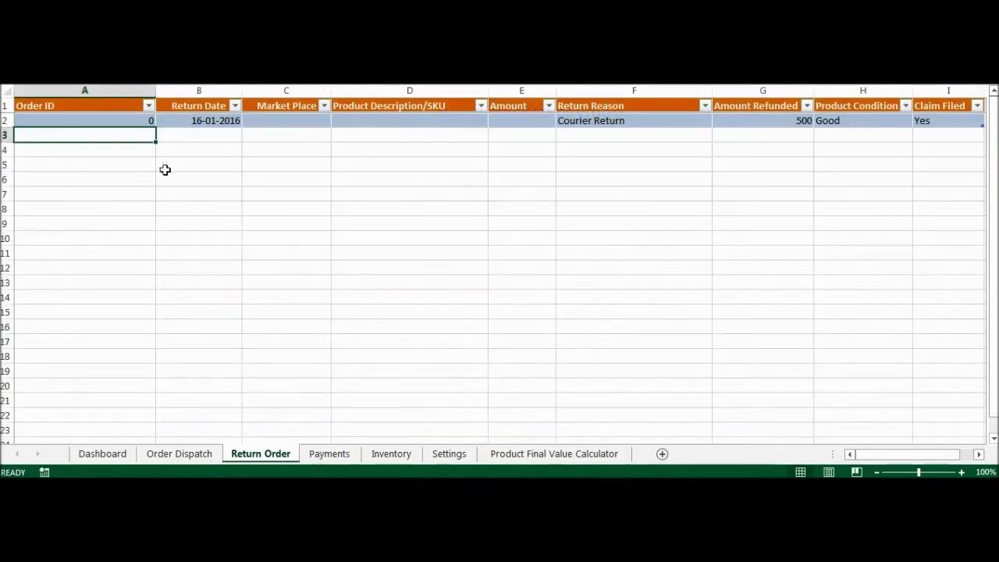
left_click(128, 123)
type("1")
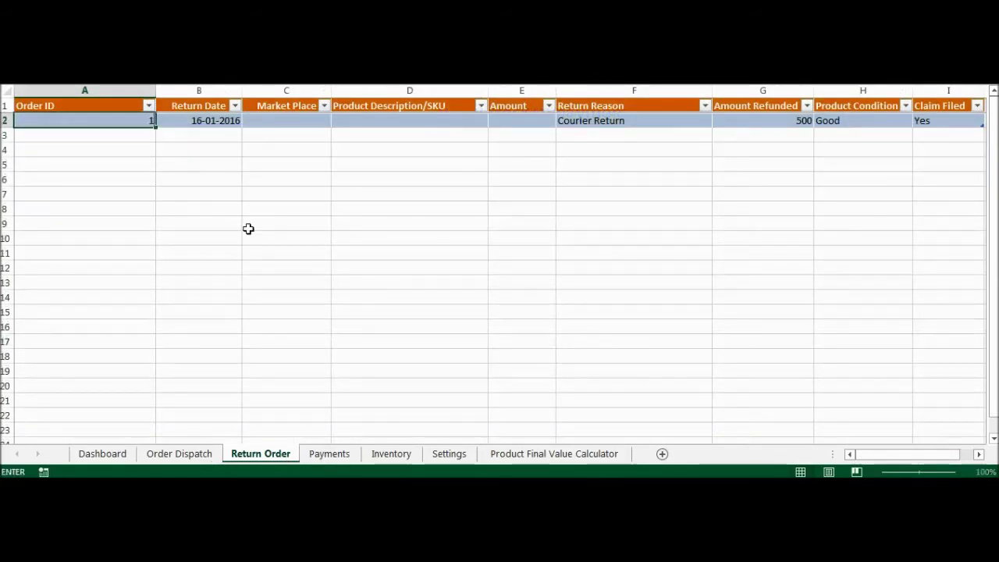
left_click(313, 253)
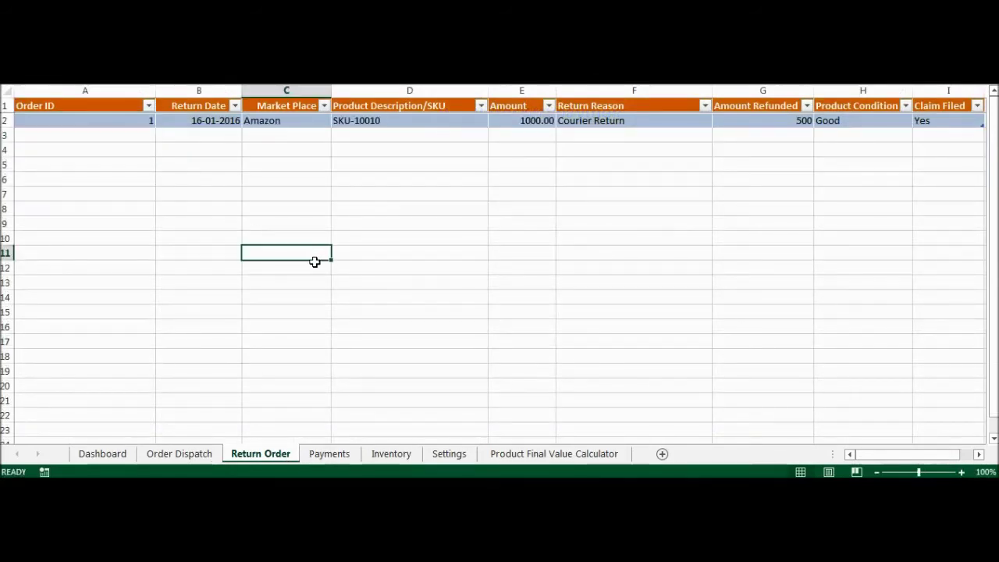
Step: Set Claim Filed to No for the courier return and check the first order's result in Order Dispatch
left_click(198, 453)
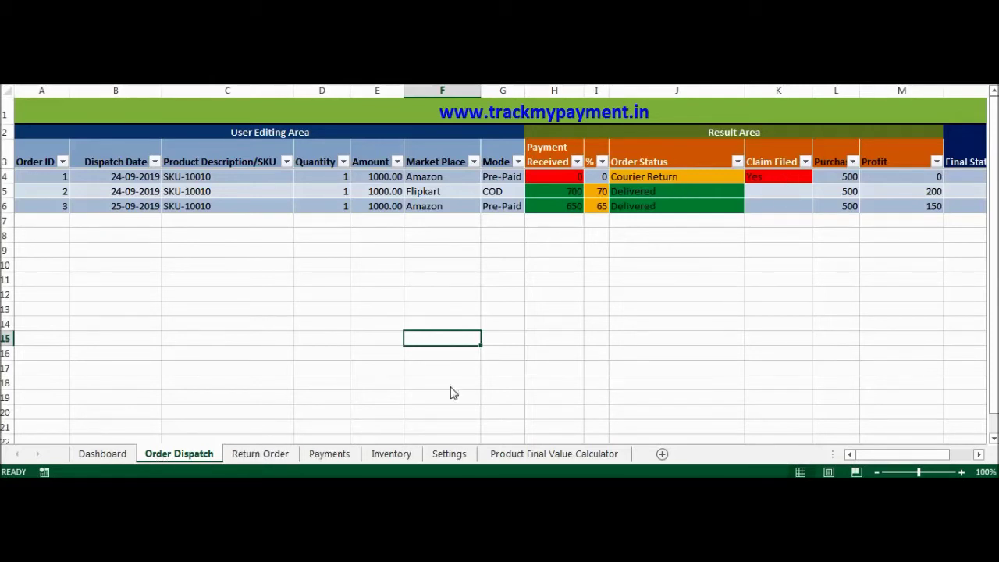
left_click(270, 454)
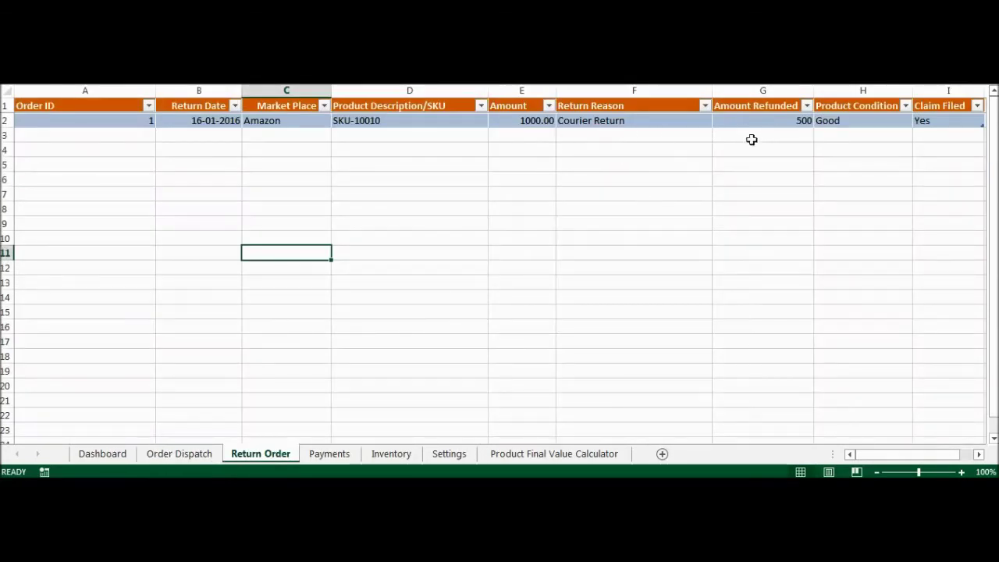
left_click(955, 121)
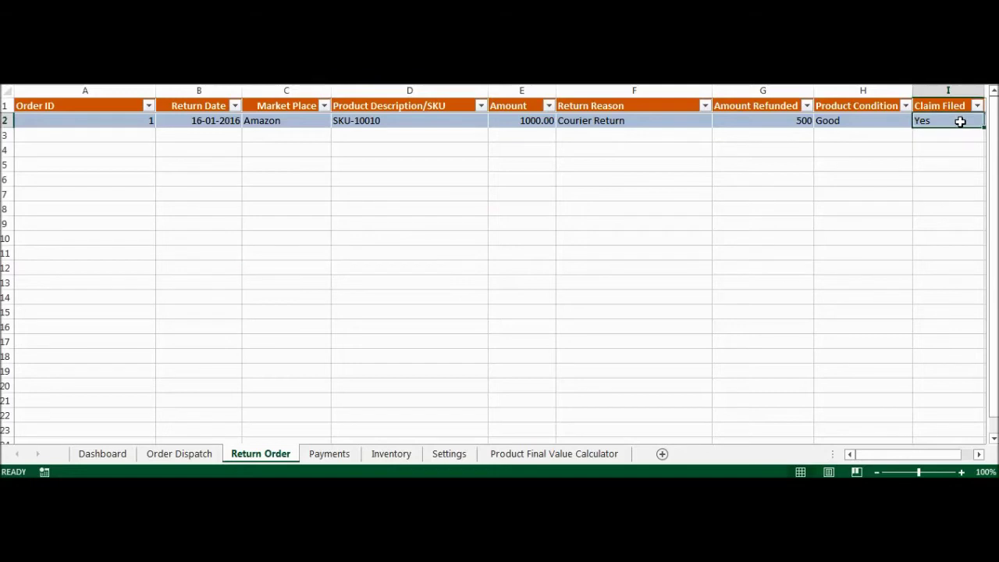
left_click(979, 453)
left_click(848, 121)
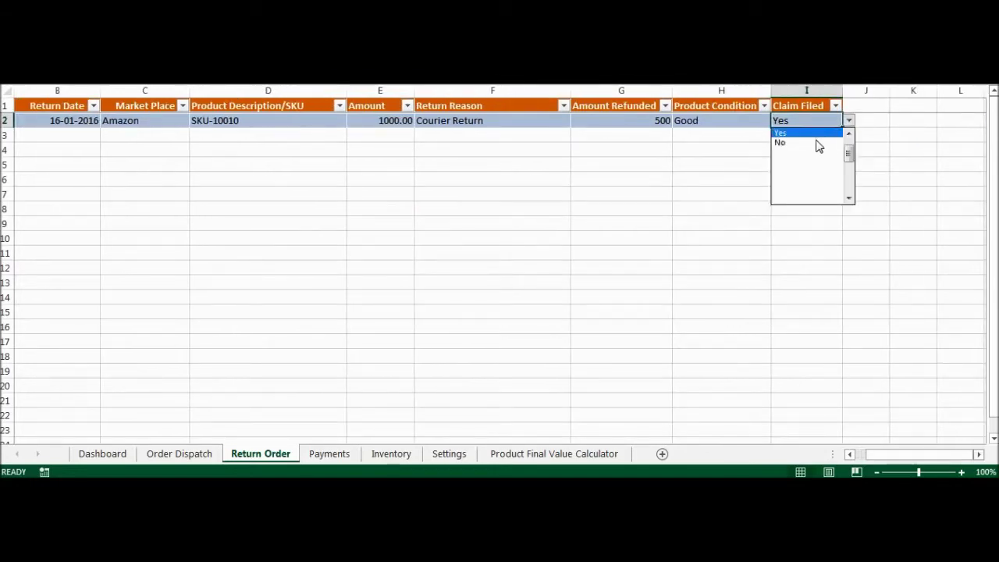
left_click(817, 144)
left_click(806, 210)
left_click(179, 453)
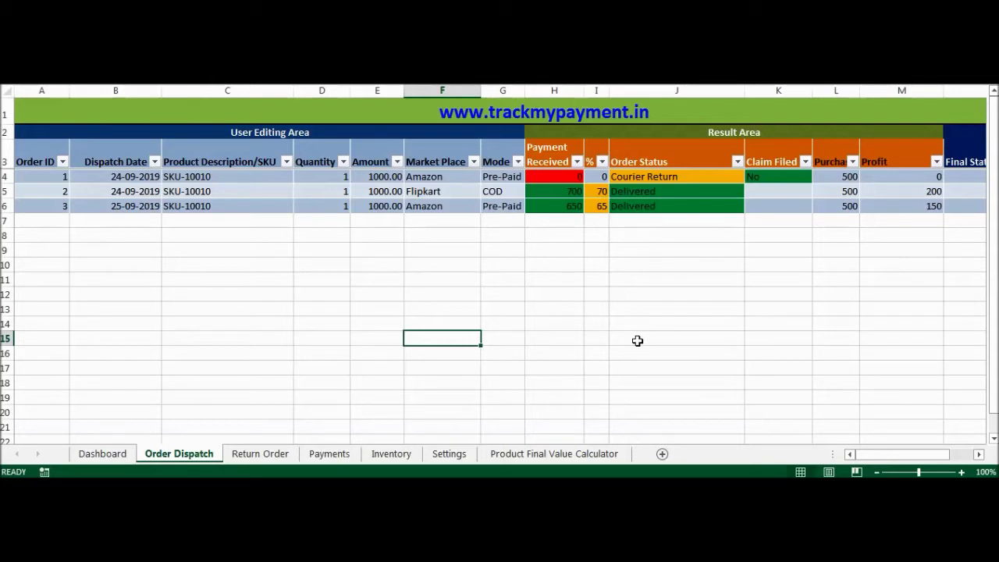
left_click(876, 452)
Step: Add another row at the end of the Payments sheet, using the third order's ID
left_click(354, 457)
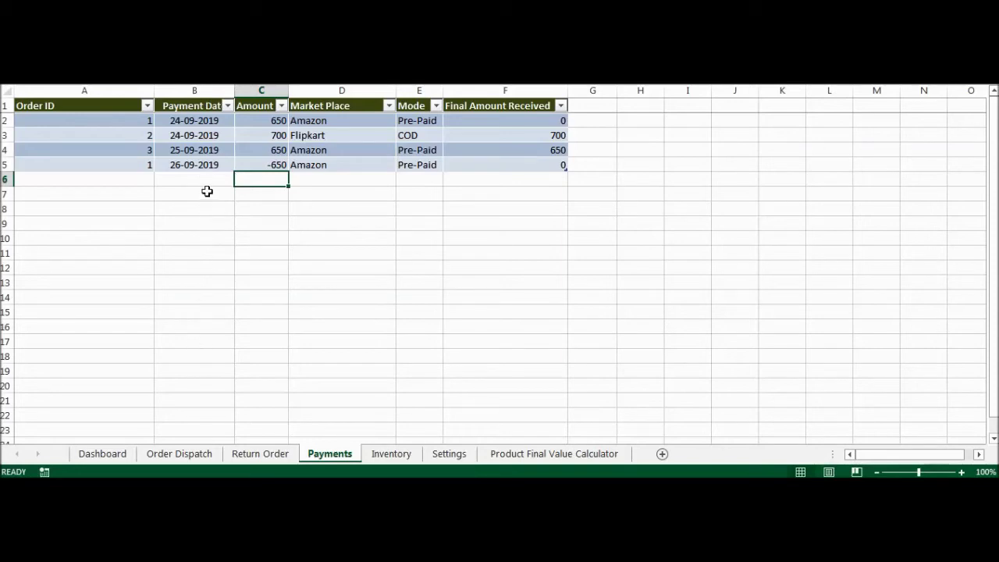
left_click(136, 180)
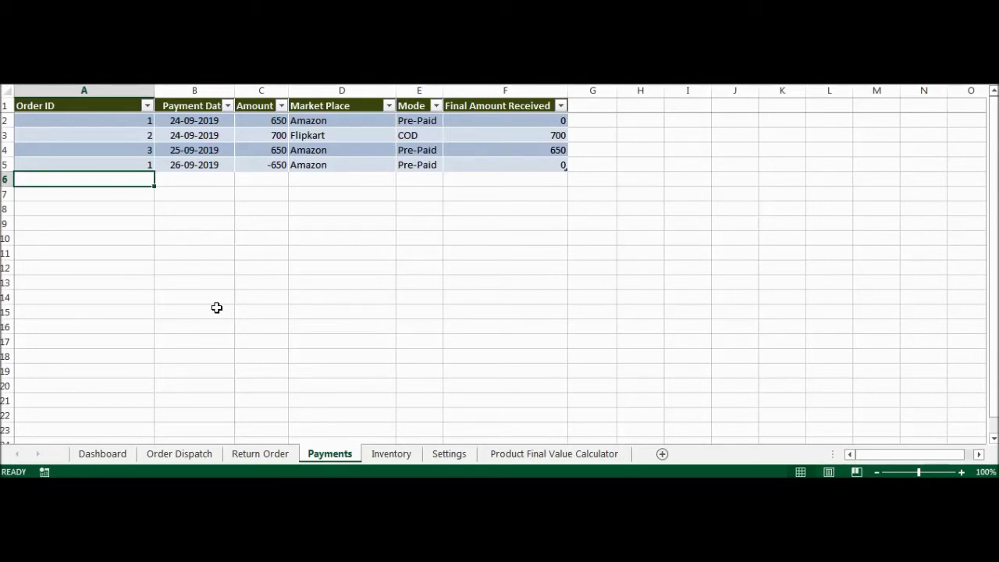
type("2")
left_click(216, 308)
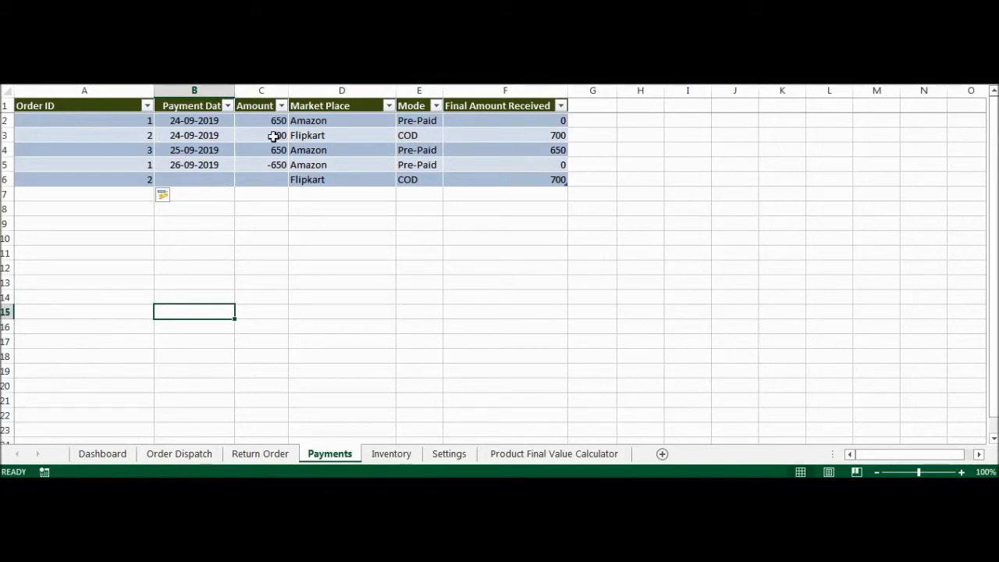
left_click(147, 181)
type("3")
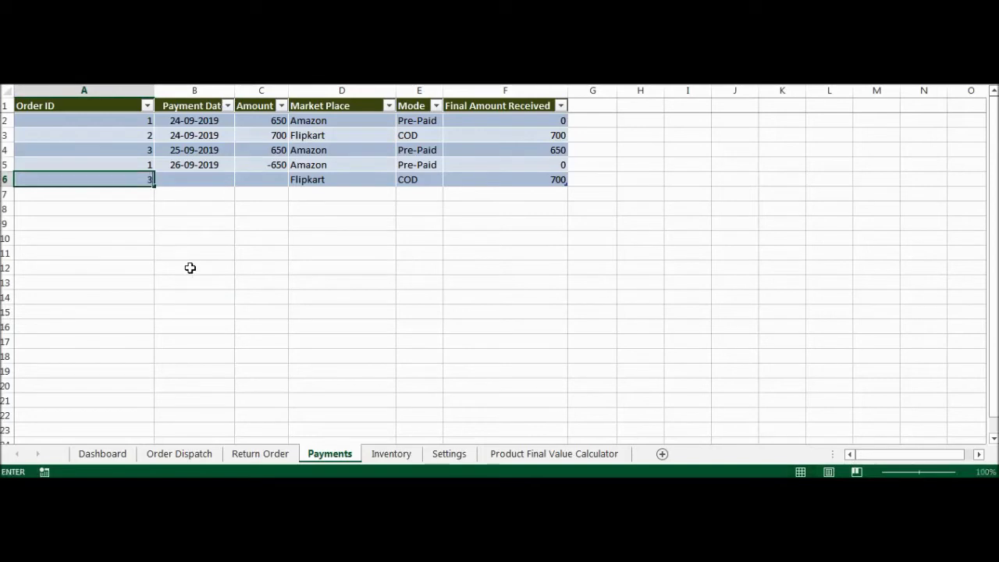
left_click(189, 268)
Step: Set the third order's new payment row to date 27-09-2019 and amount -750
left_click(211, 179)
left_click(214, 167)
left_click_drag(232, 170, 232, 185)
left_click(259, 181)
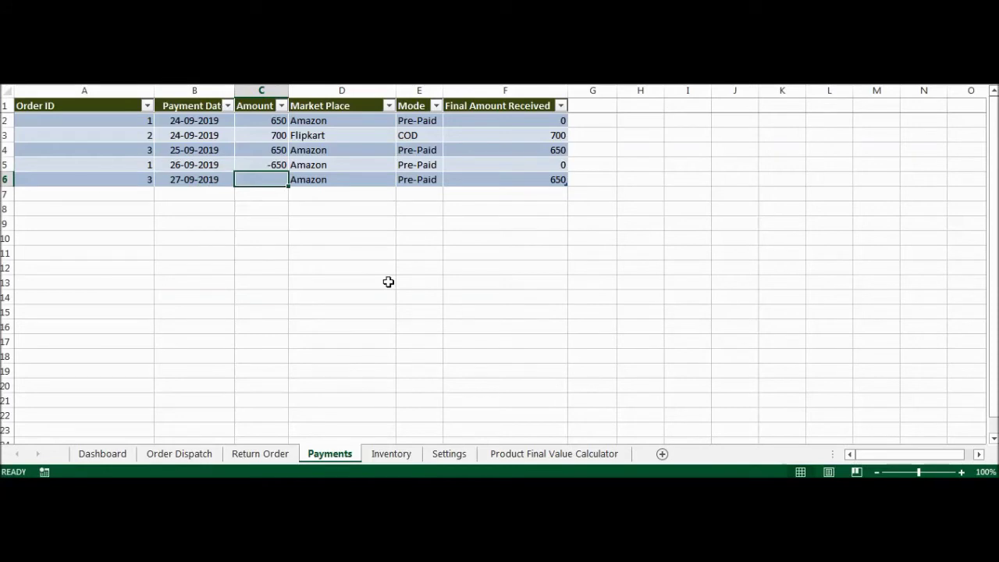
type("-750")
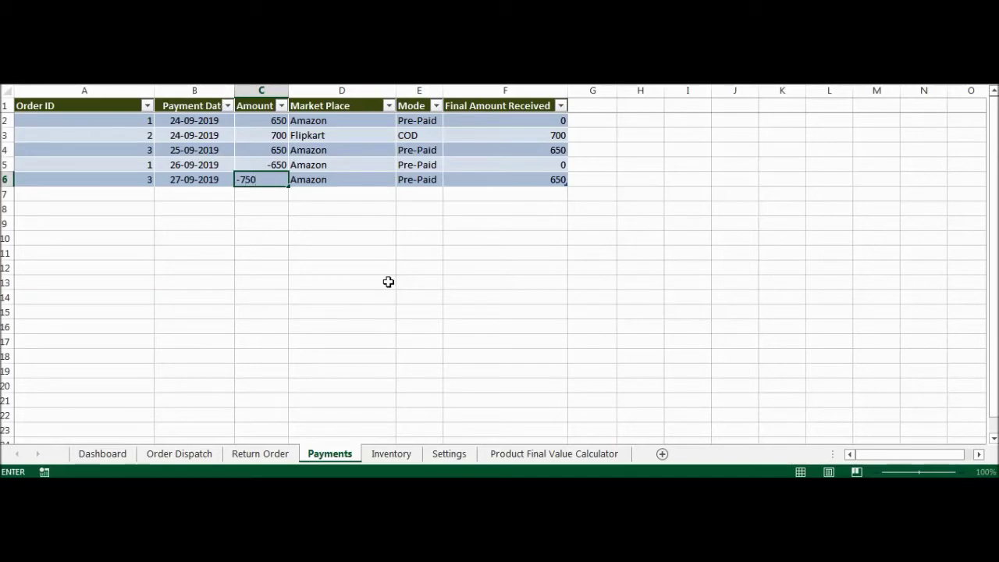
key("Return")
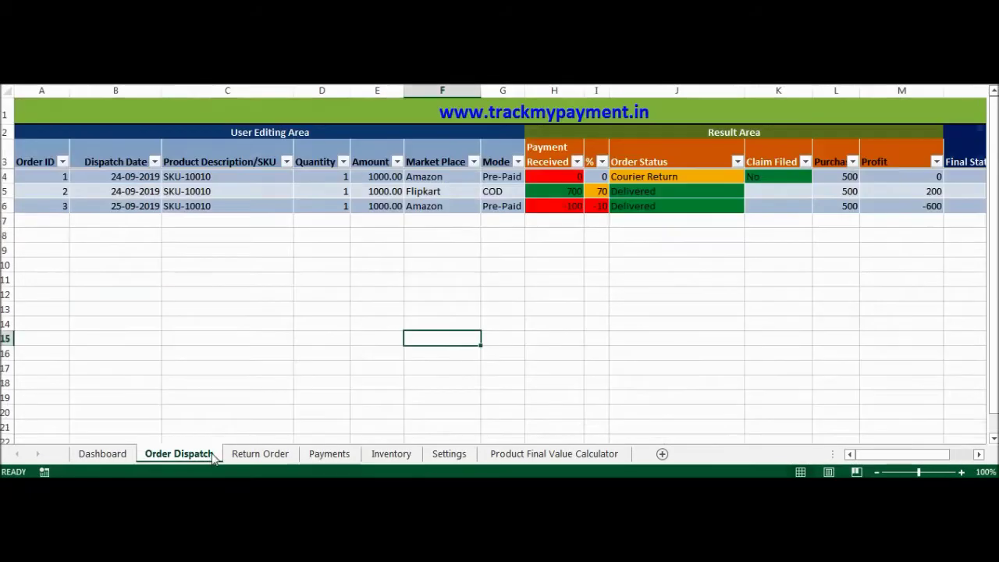
Step: Check the third order in Order Dispatch and add a second row to Return Order with its order ID
left_click(205, 452)
left_click(278, 454)
left_click_drag(894, 455, 843, 458)
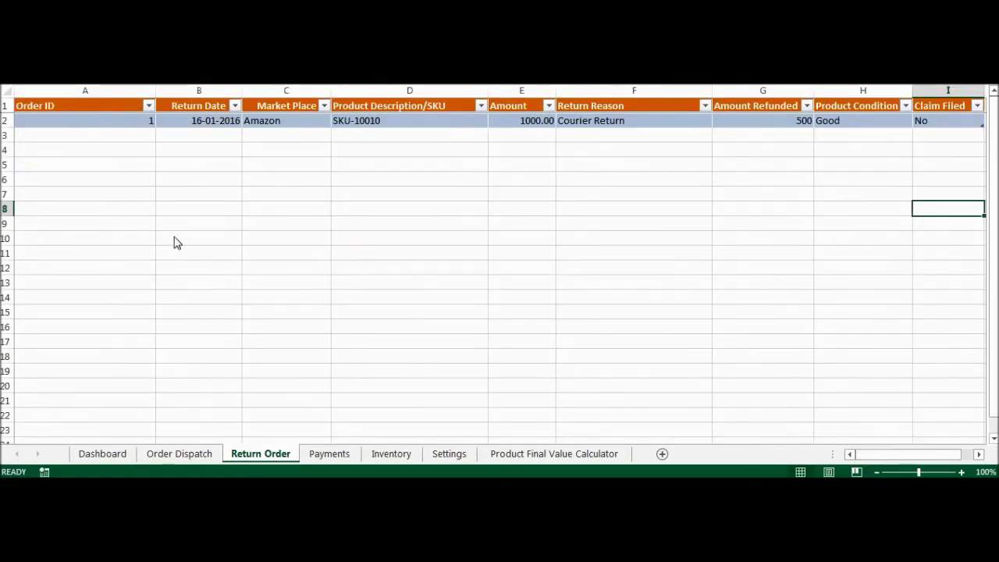
left_click(145, 143)
type("3")
left_click(305, 270)
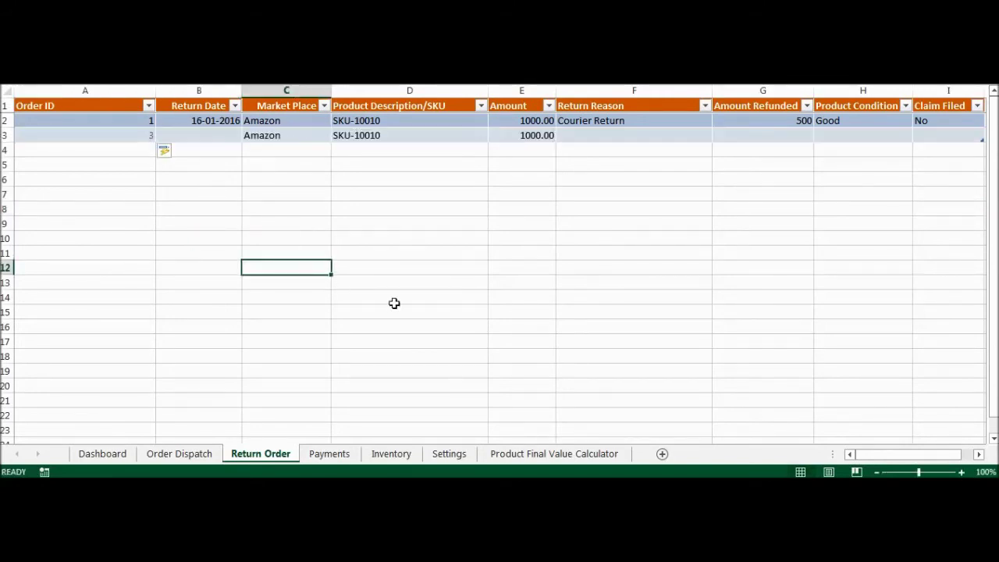
Step: Examine the returned orders' profit in Order Dispatch and the Dashboard's profit and payment totals
left_click(207, 456)
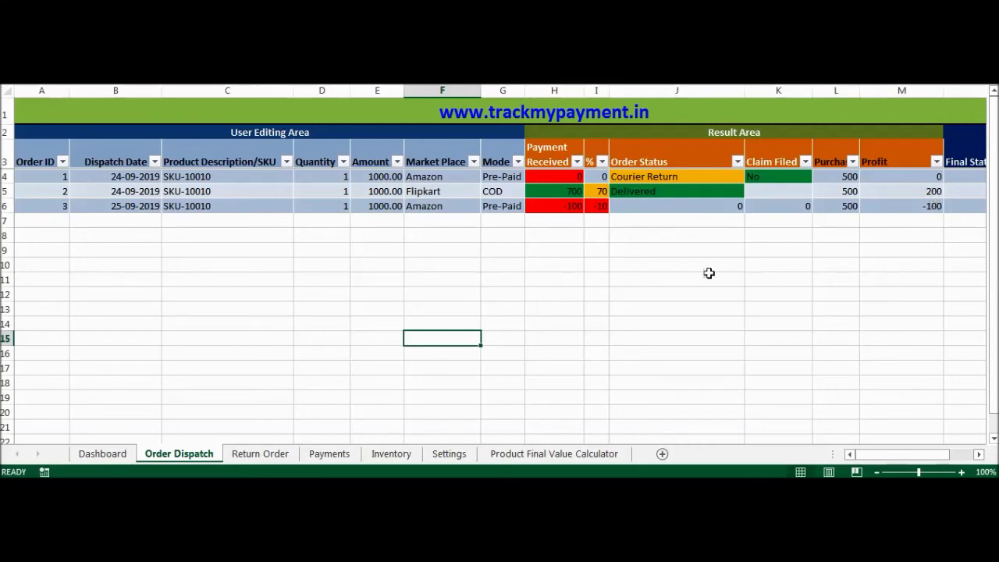
left_click(118, 455)
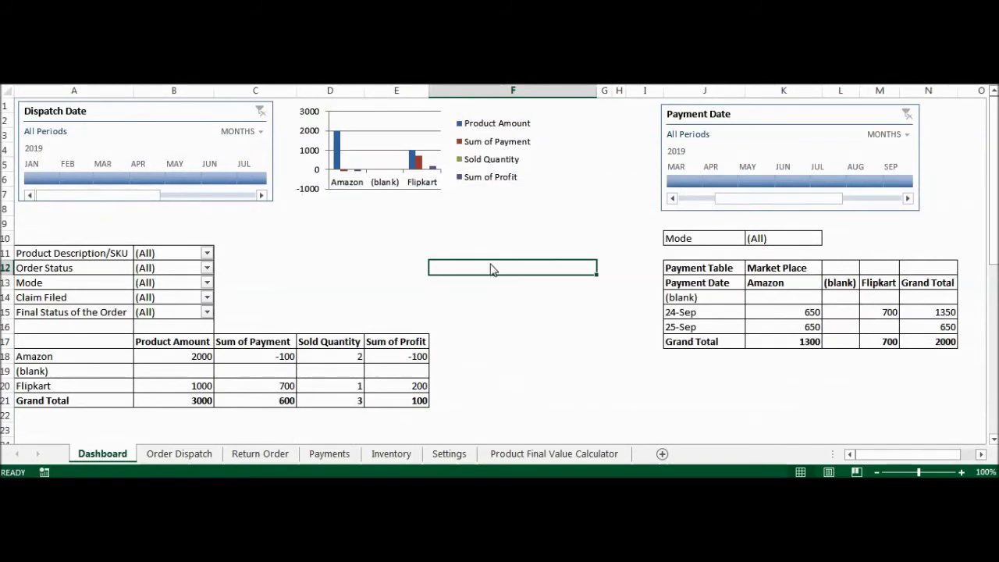
left_click(481, 258)
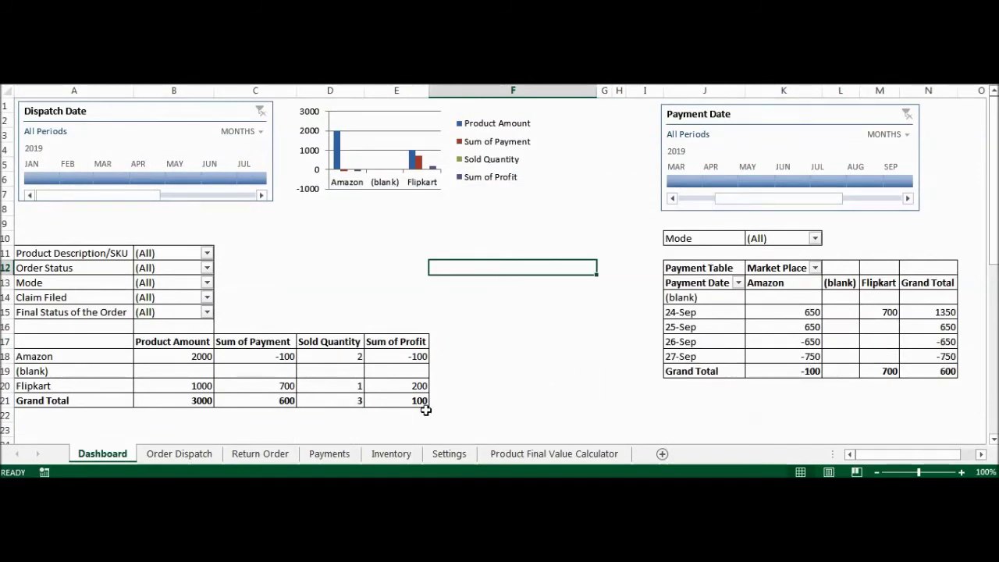
mouse_move(423, 402)
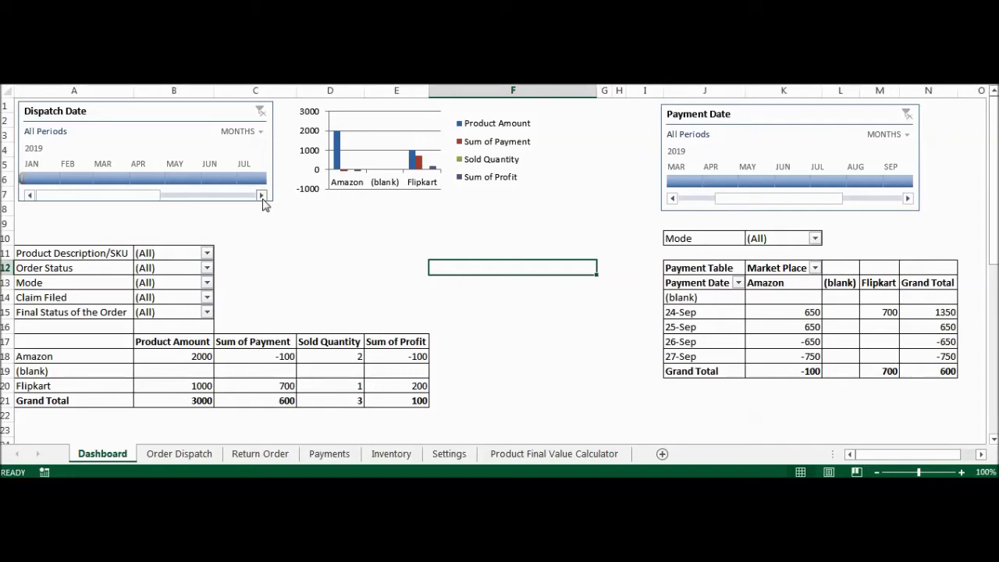
left_click(195, 455)
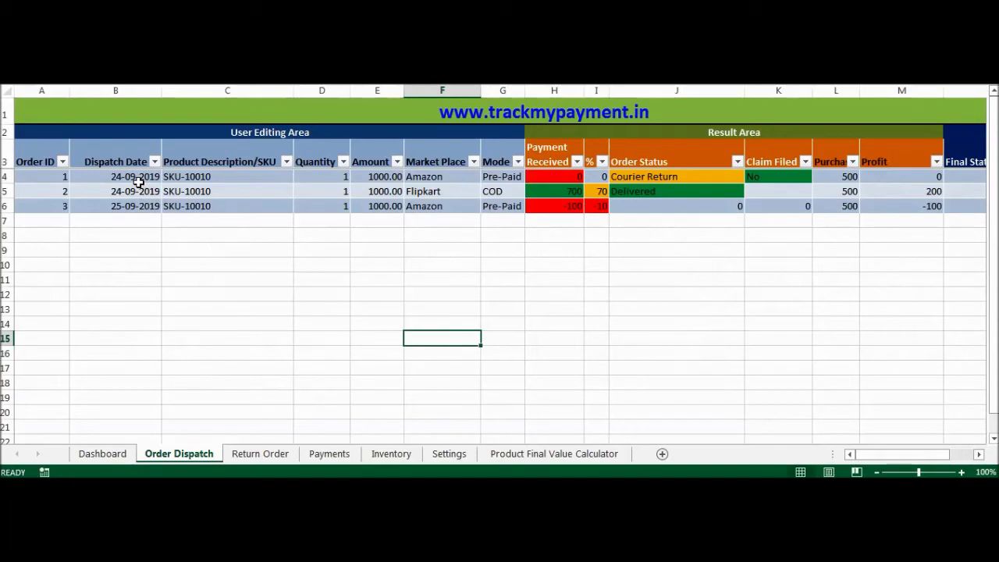
Step: Filter the Dashboard's Dispatch Date timeline to September 2019
left_click(102, 453)
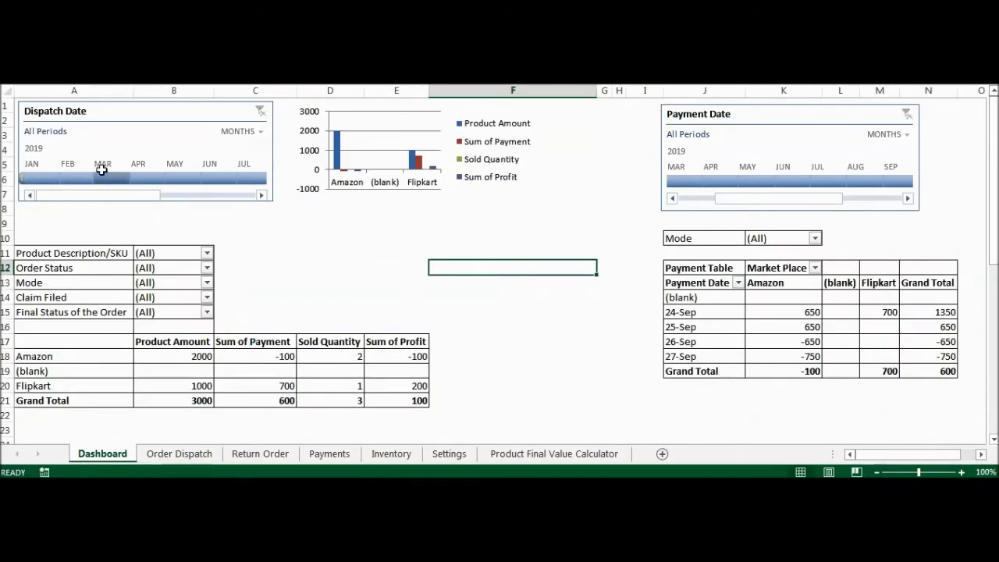
left_click(261, 195)
left_click(261, 195)
left_click(261, 195)
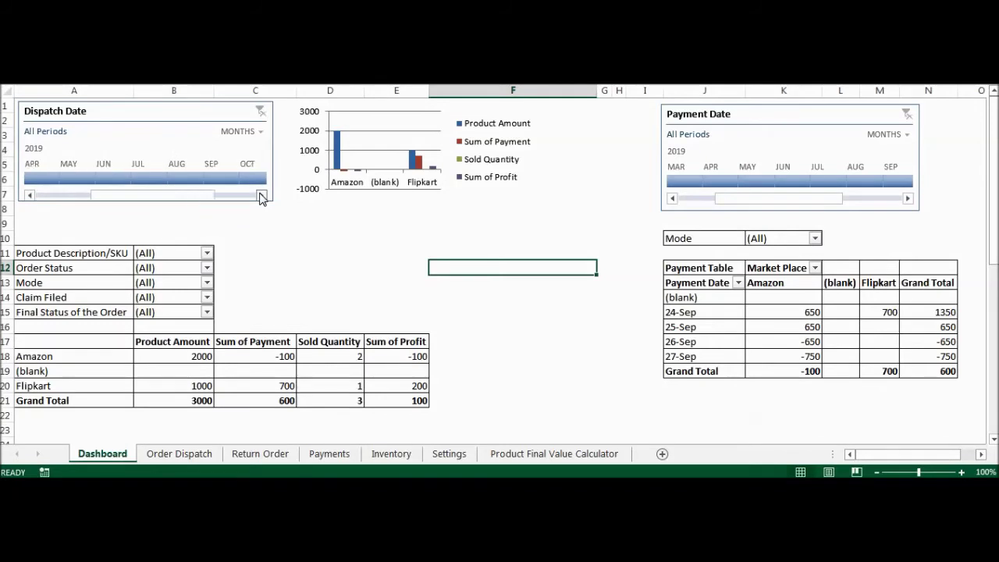
left_click(224, 181)
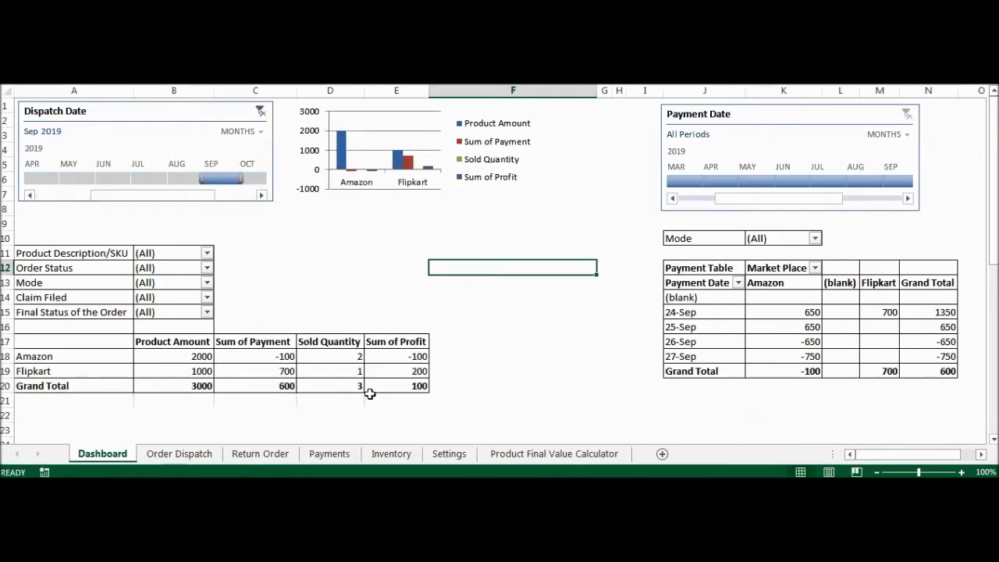
Step: Compare the Dashboard figures for August and October 2019 dispatches, and set the Dispatch Date filter back to September 2019
left_click(185, 179)
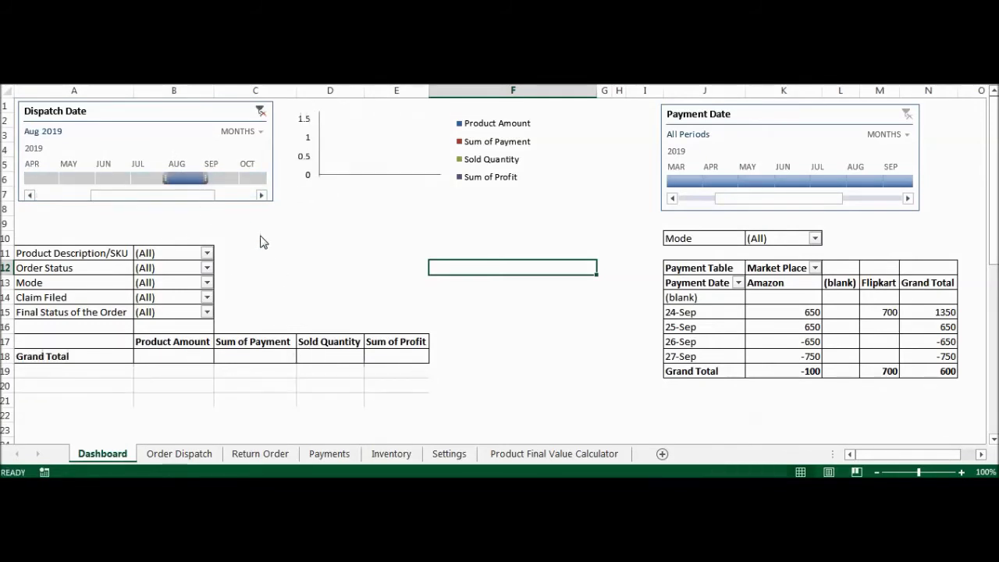
left_click(223, 177)
left_click(248, 180)
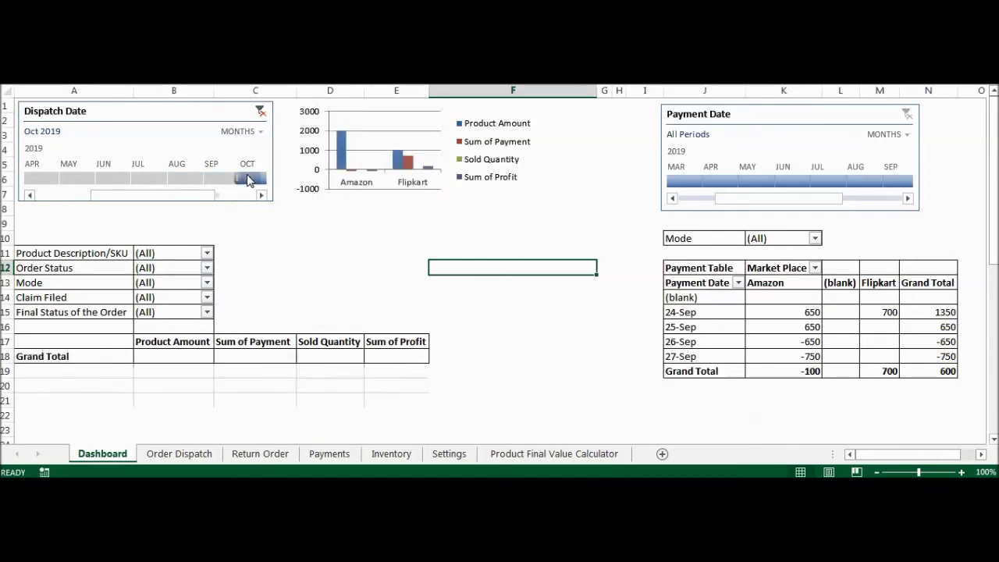
left_click(217, 180)
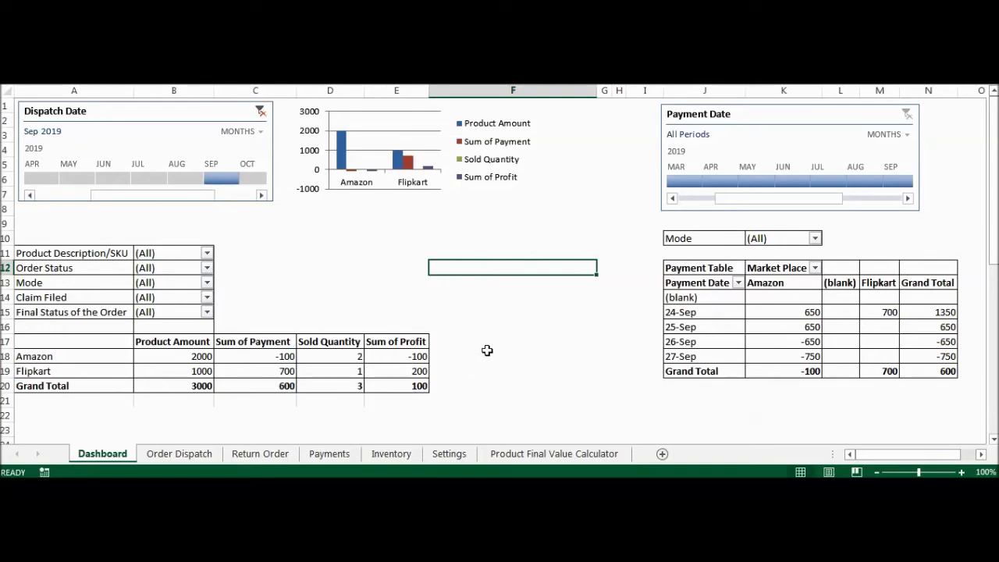
Step: Review the order, return, payment and product records across the Order Dispatch, Return Order, Dashboard, Payments and Inventory sheets
left_click(179, 454)
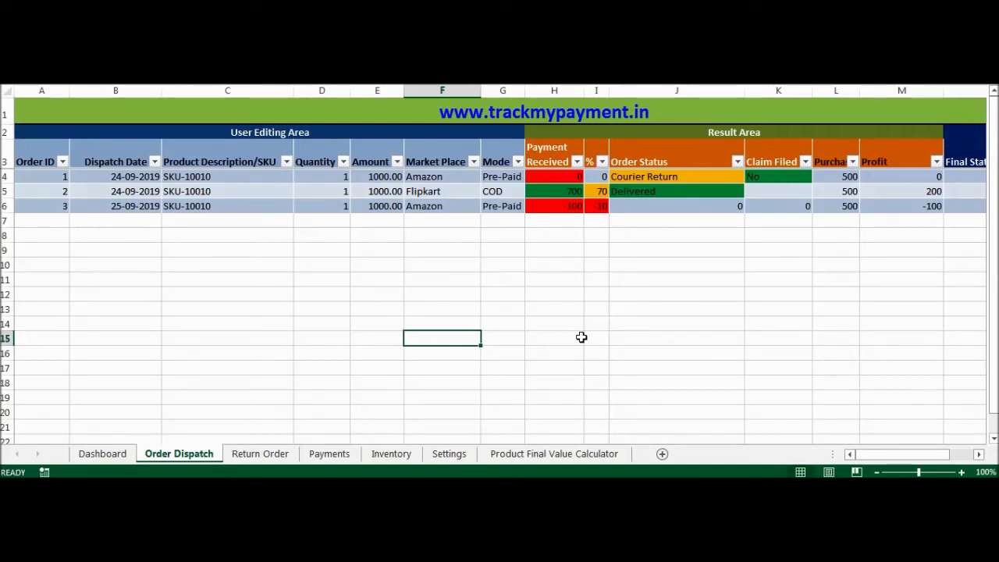
left_click(270, 453)
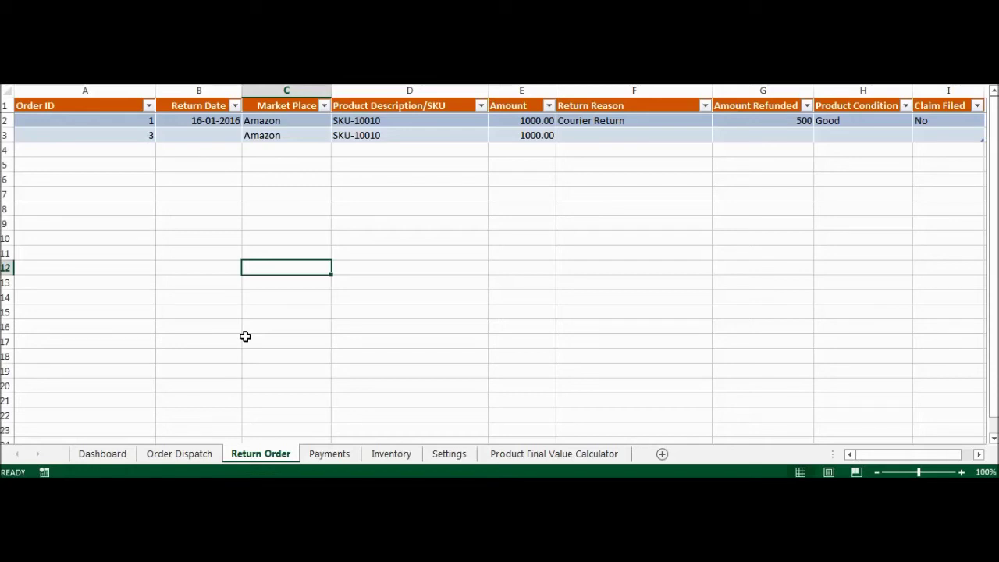
left_click(207, 450)
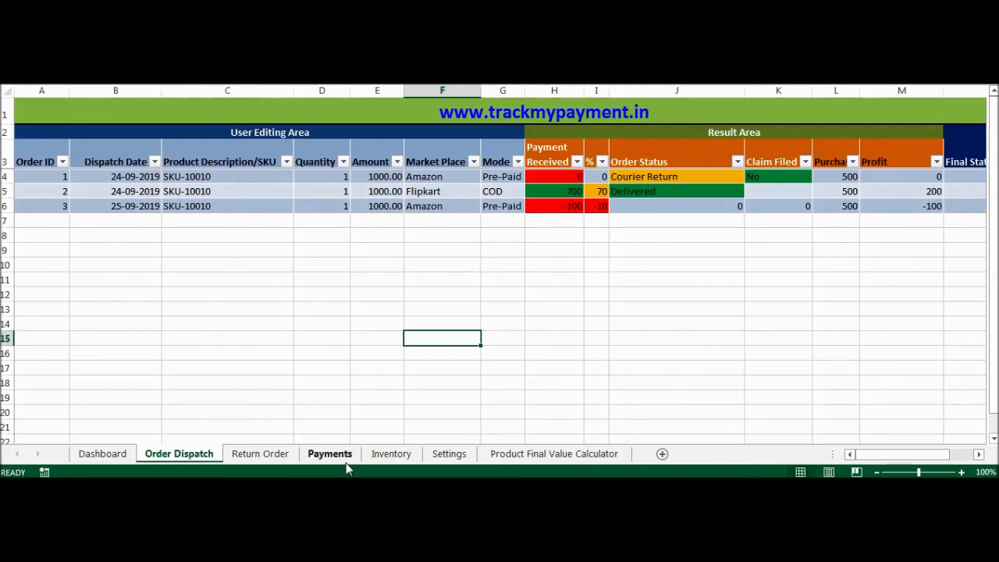
left_click(123, 458)
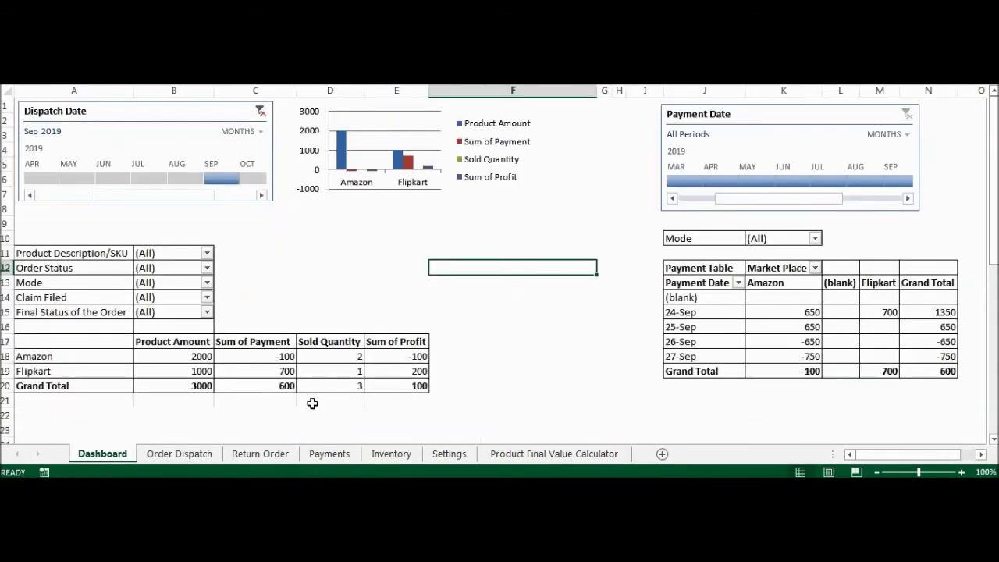
left_click(178, 454)
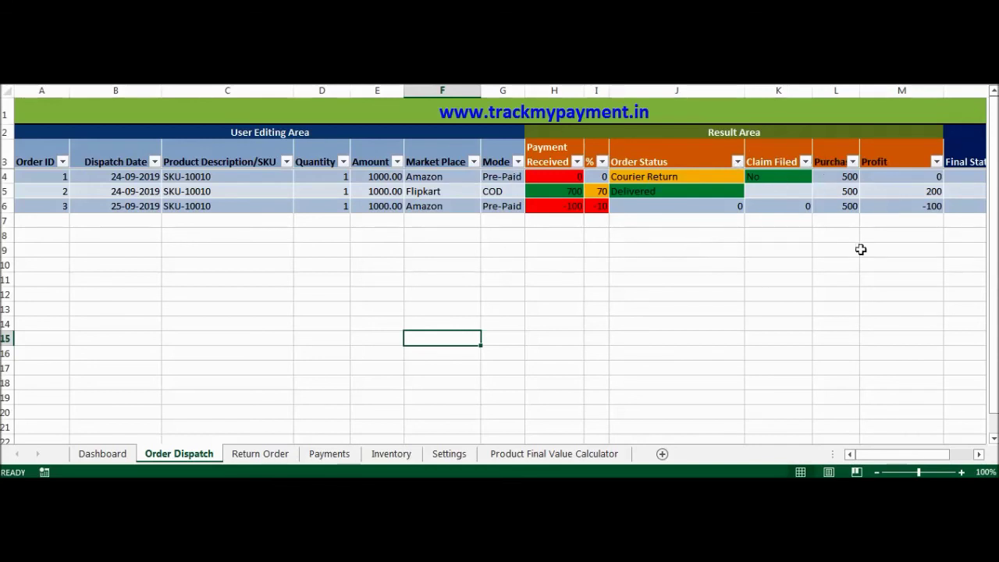
left_click(282, 455)
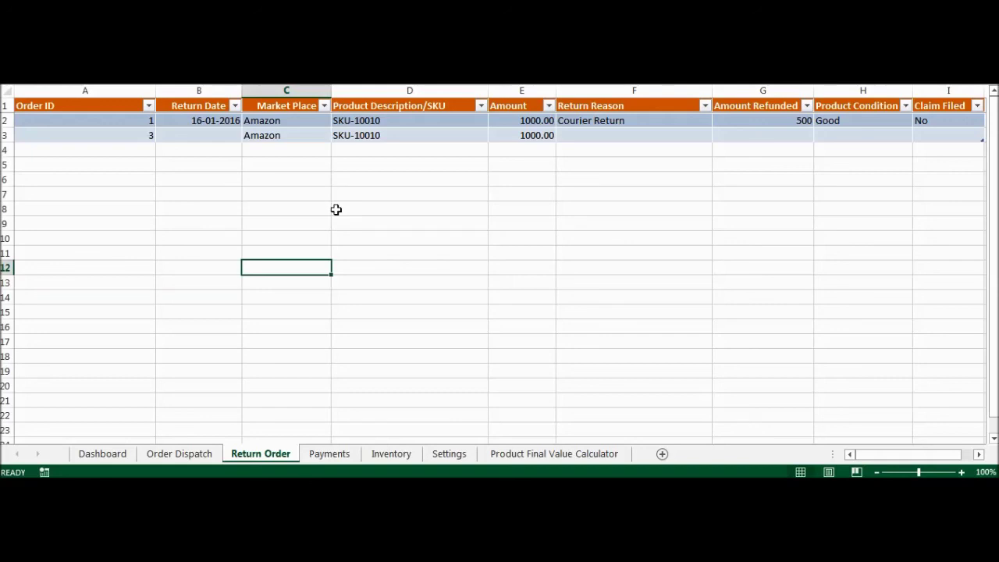
left_click(312, 453)
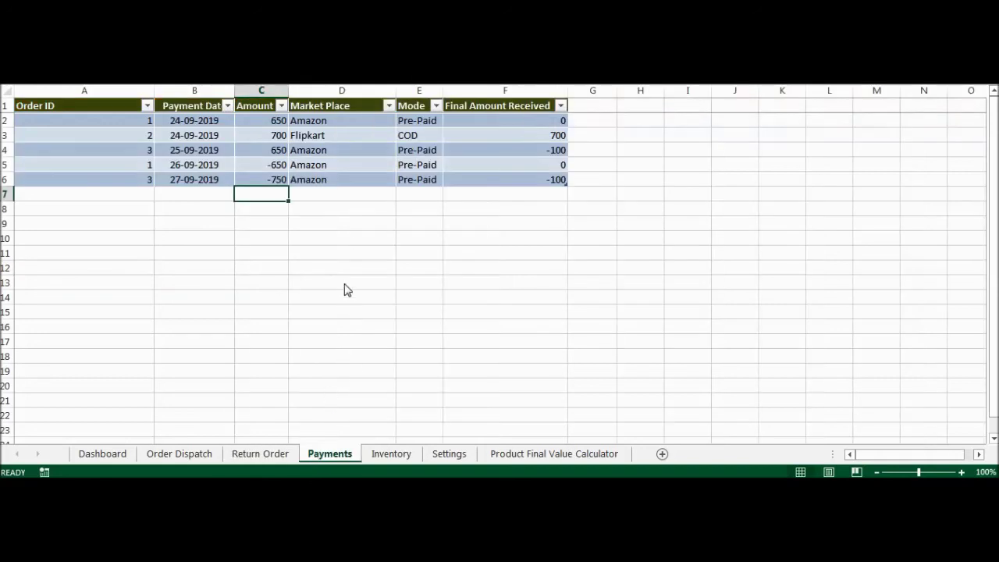
left_click(385, 452)
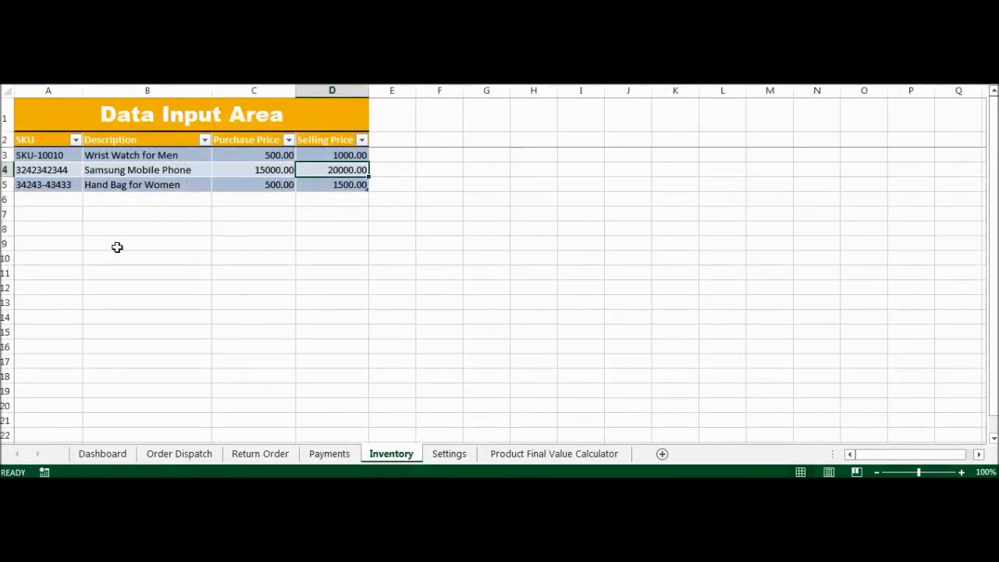
Step: Examine the Settings sheet's lists of marketplaces, return reasons, product conditions and claim-filed options, and the cells available for new marketplaces and return reasons
left_click(453, 455)
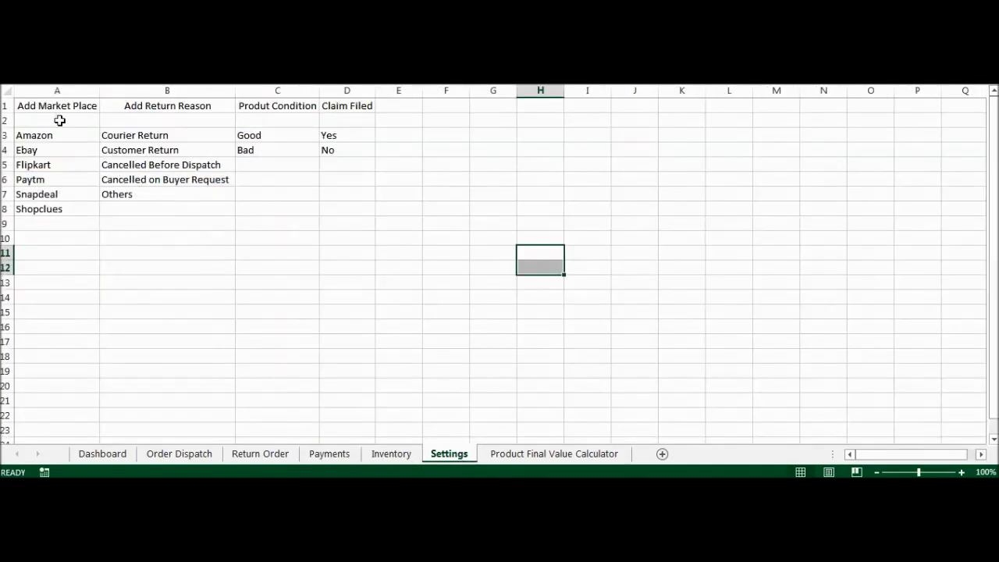
left_click(53, 229)
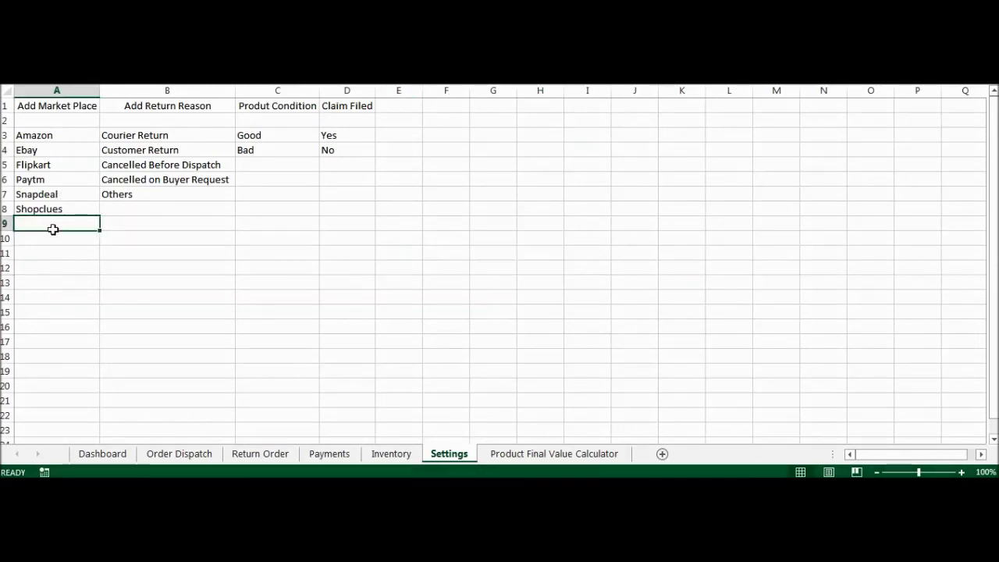
left_click(61, 239)
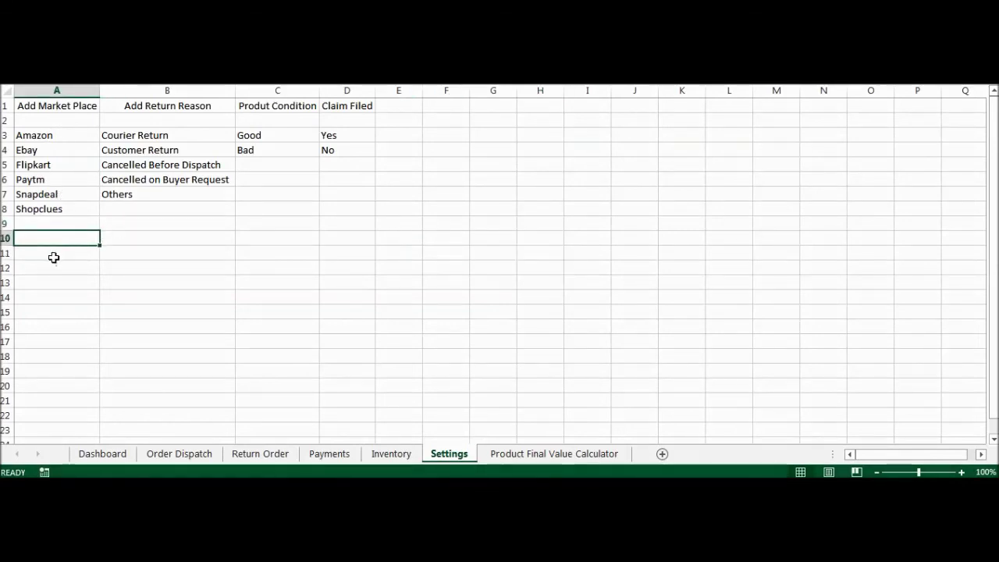
left_click(54, 258)
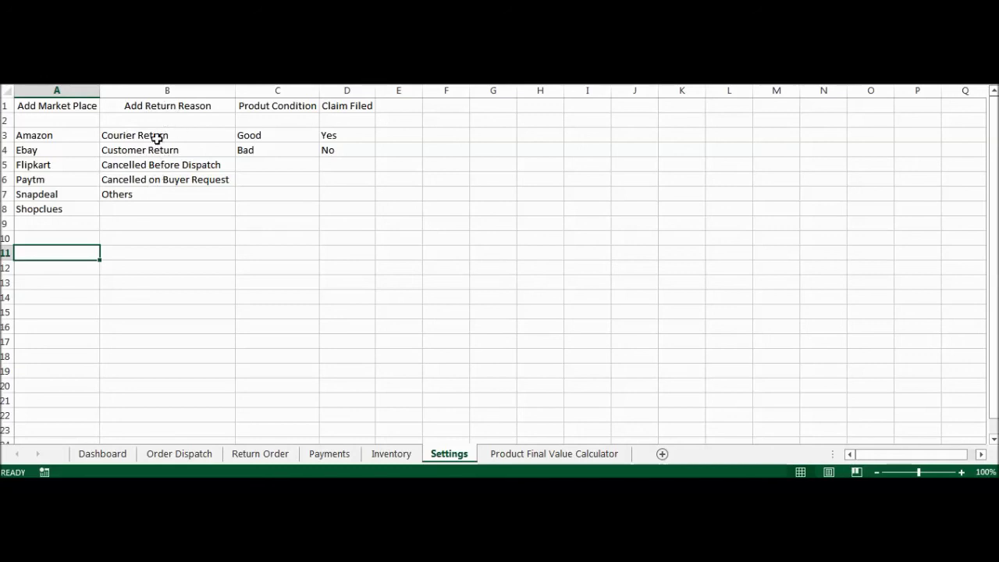
left_click(137, 223)
left_click(133, 240)
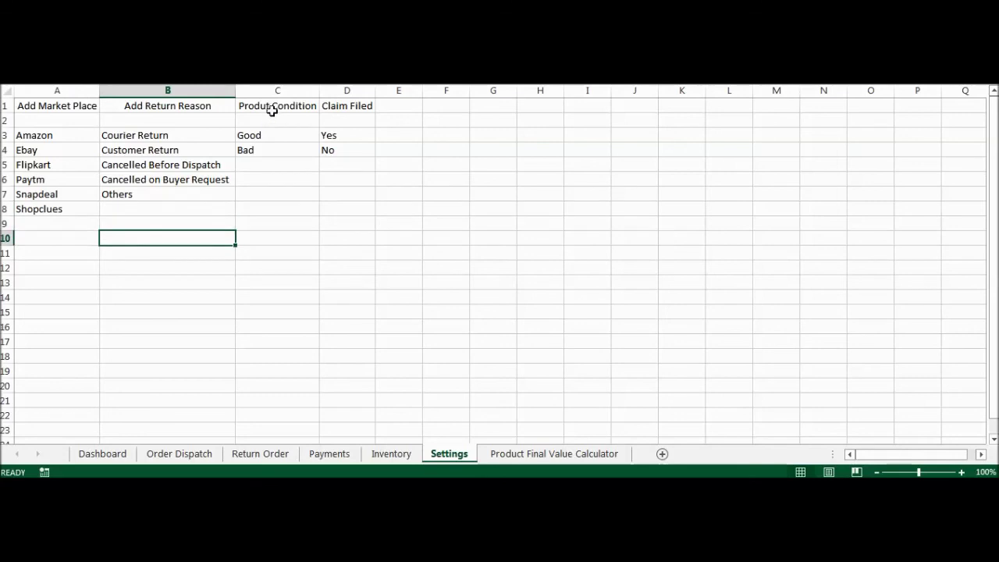
left_click(279, 161)
left_click(274, 180)
left_click(270, 192)
left_click(261, 135)
left_click(260, 149)
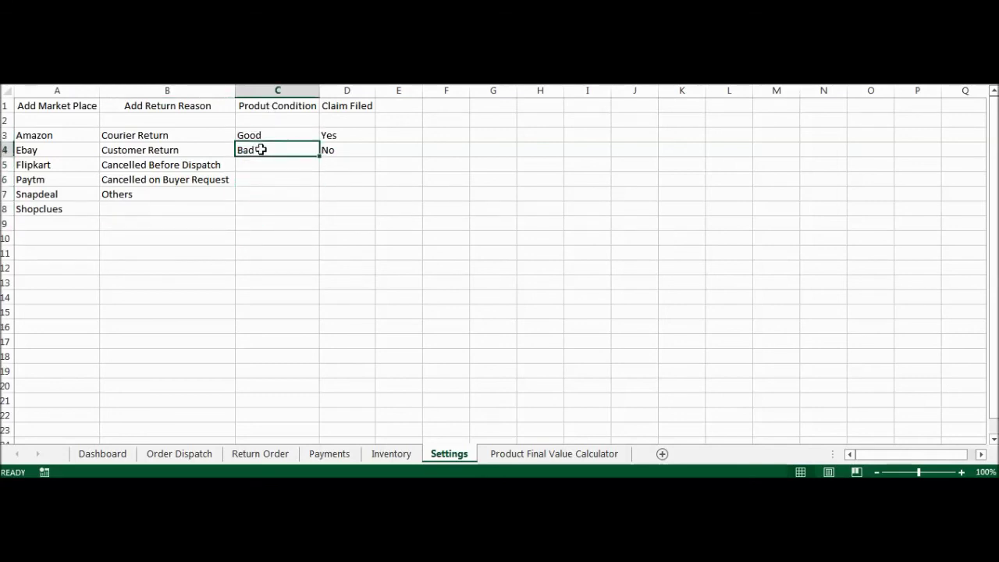
left_click(343, 136)
left_click(340, 152)
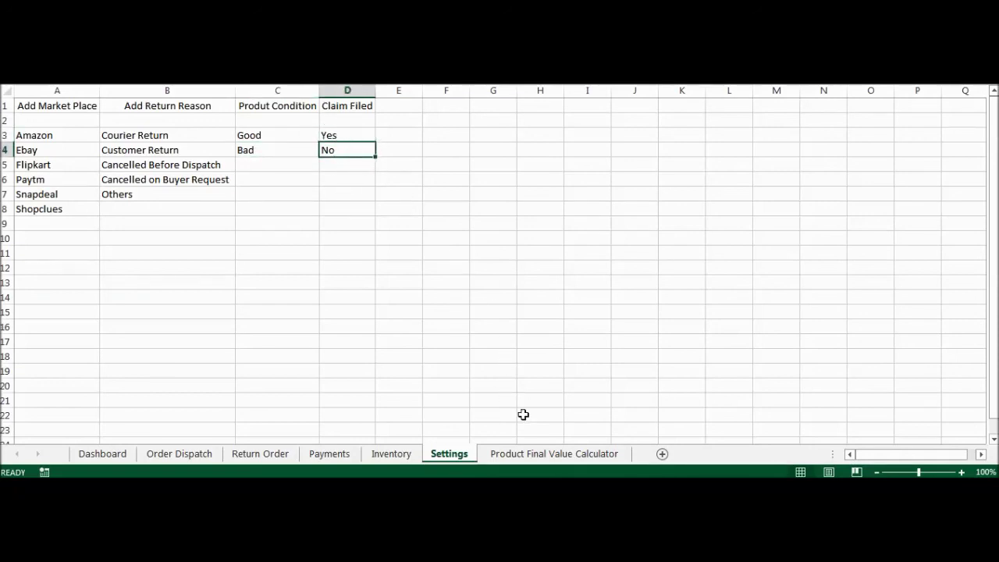
Step: Check the marketplace commission, shipping and final amounts in Product Final Value Calculator, and return to Order Dispatch
left_click(564, 453)
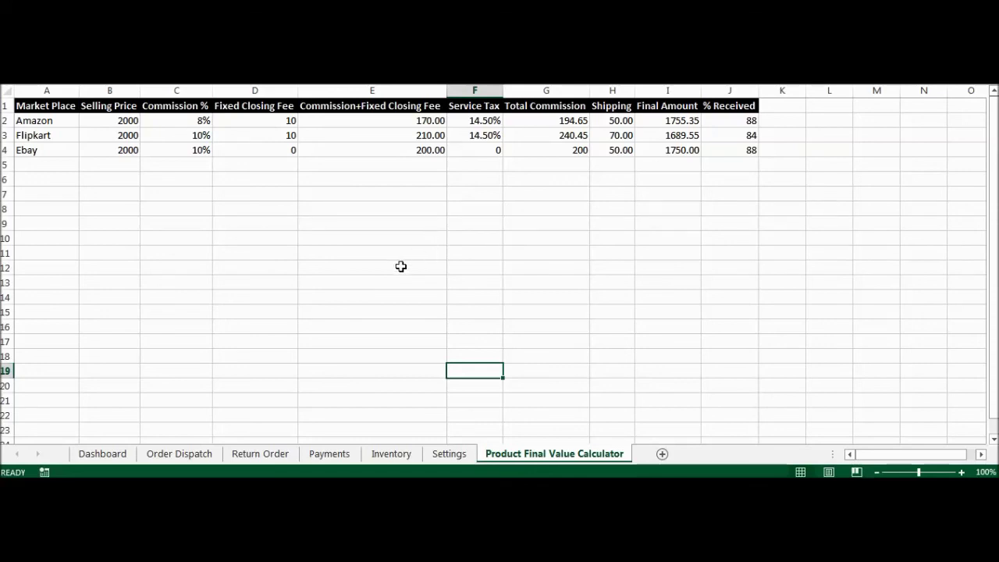
left_click(207, 457)
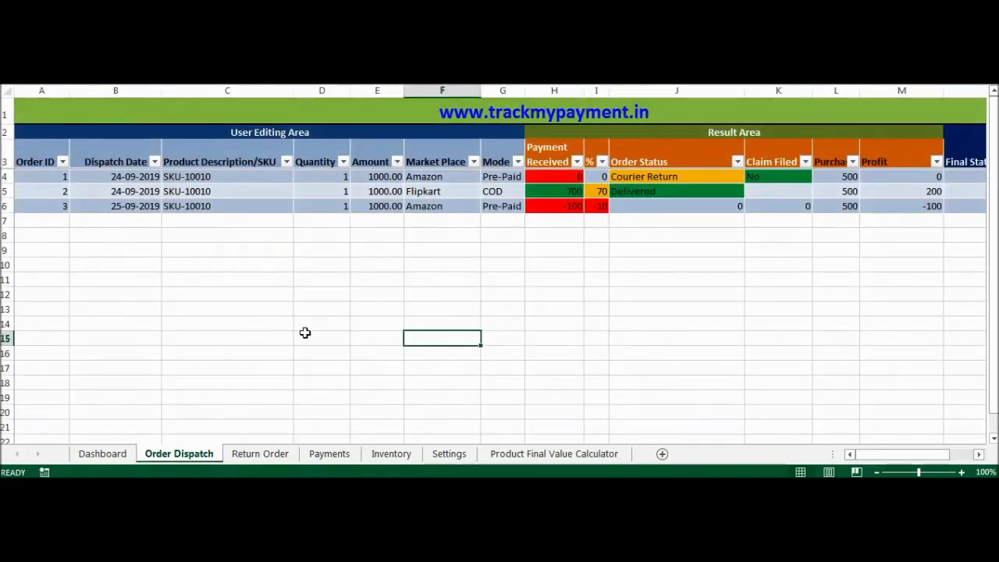